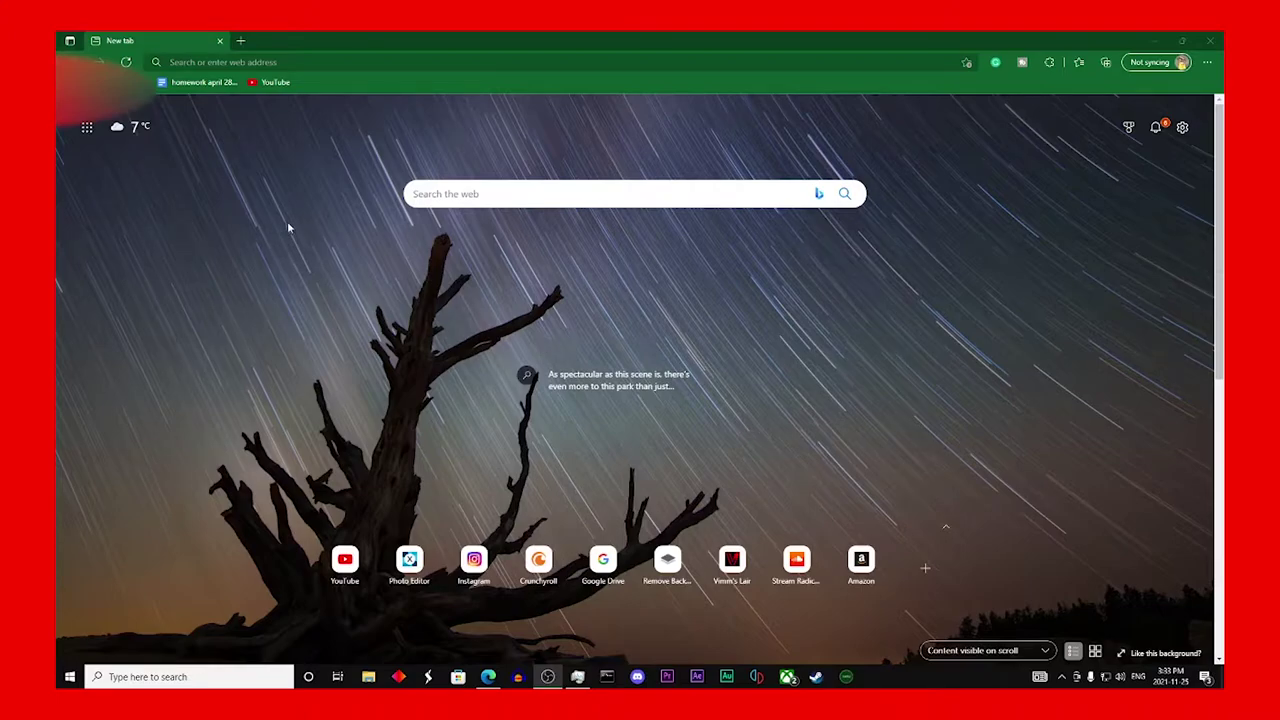
# Step: Activate the empty Edge address bar on the new tab page
pyautogui.click(352, 62)
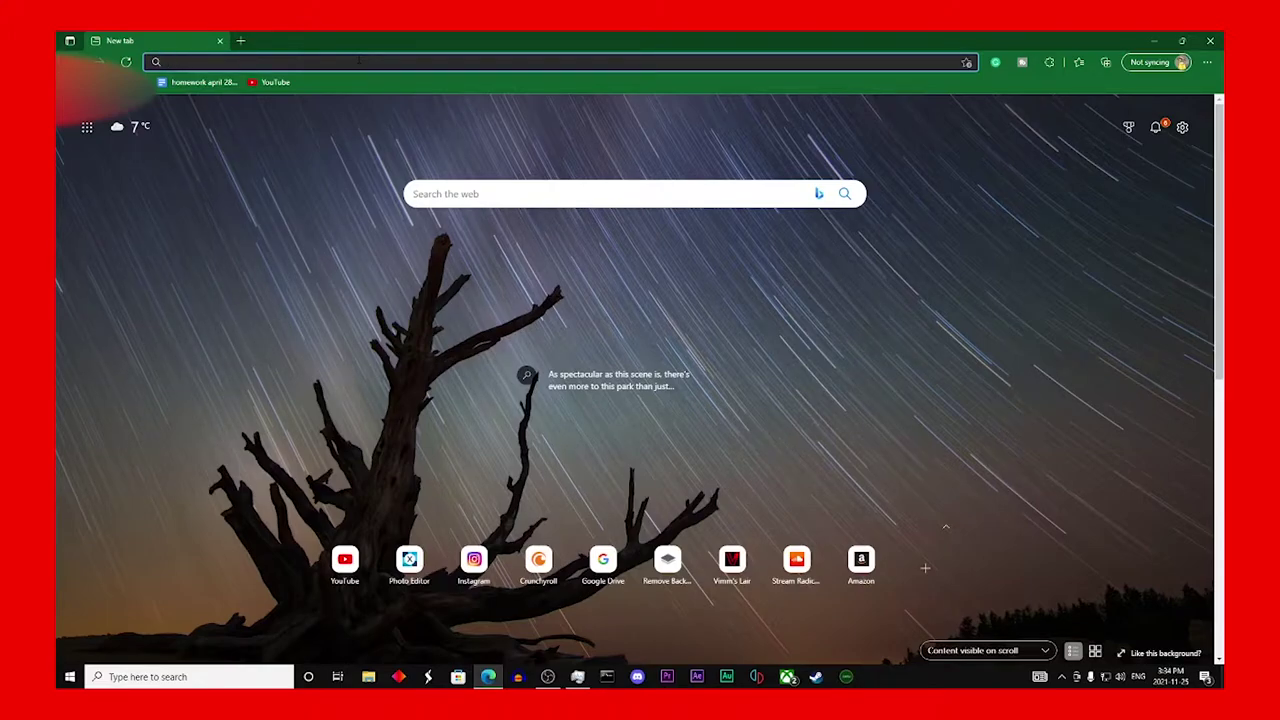
pyautogui.write('pixlr.com/x/#editor')
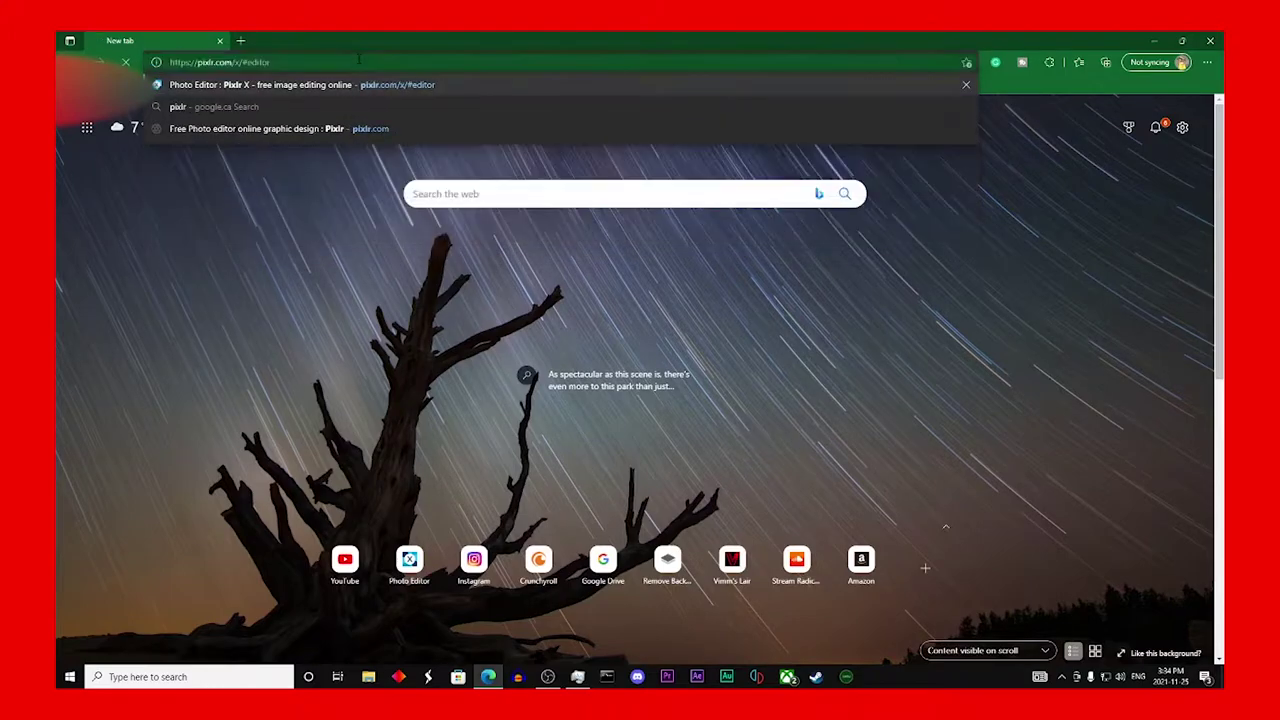
# Step: Load pixlr.com/x, dismiss the Black Friday popup and create a 1080x1080 square canvas
pyautogui.press('Return')
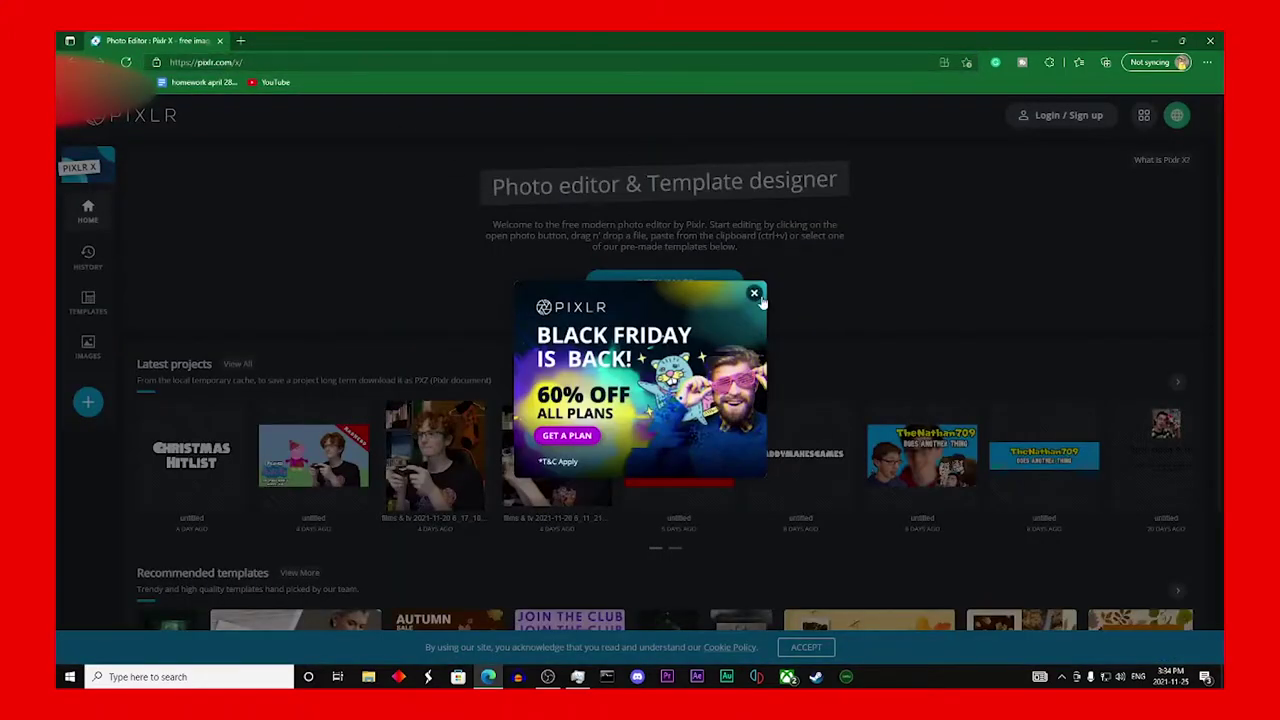
pyautogui.click(754, 293)
pyautogui.click(638, 314)
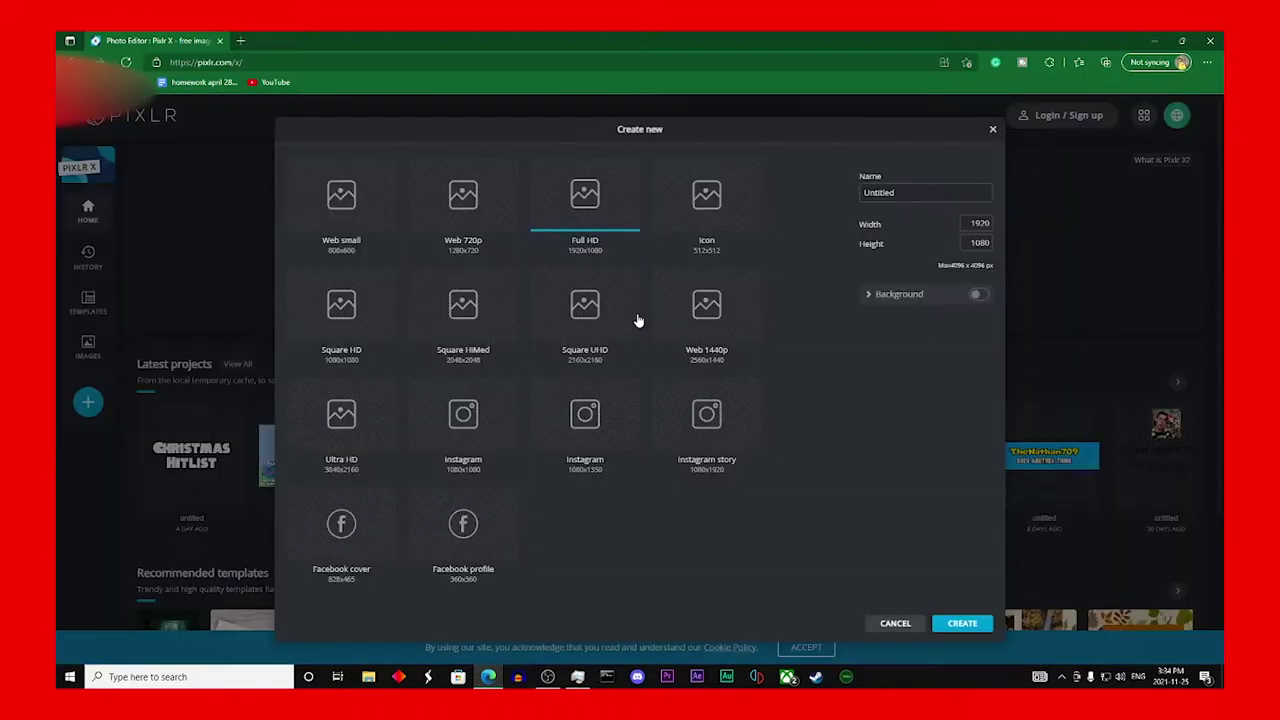
pyautogui.click(706, 215)
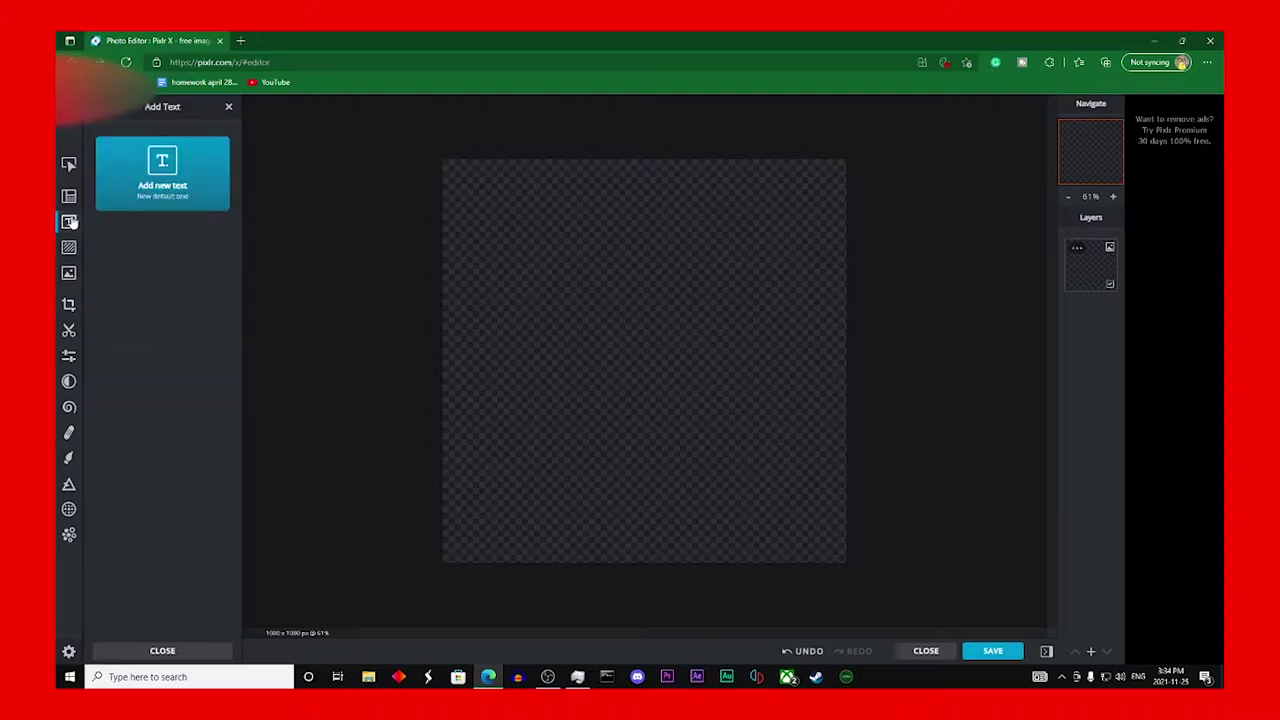
pyautogui.click(69, 273)
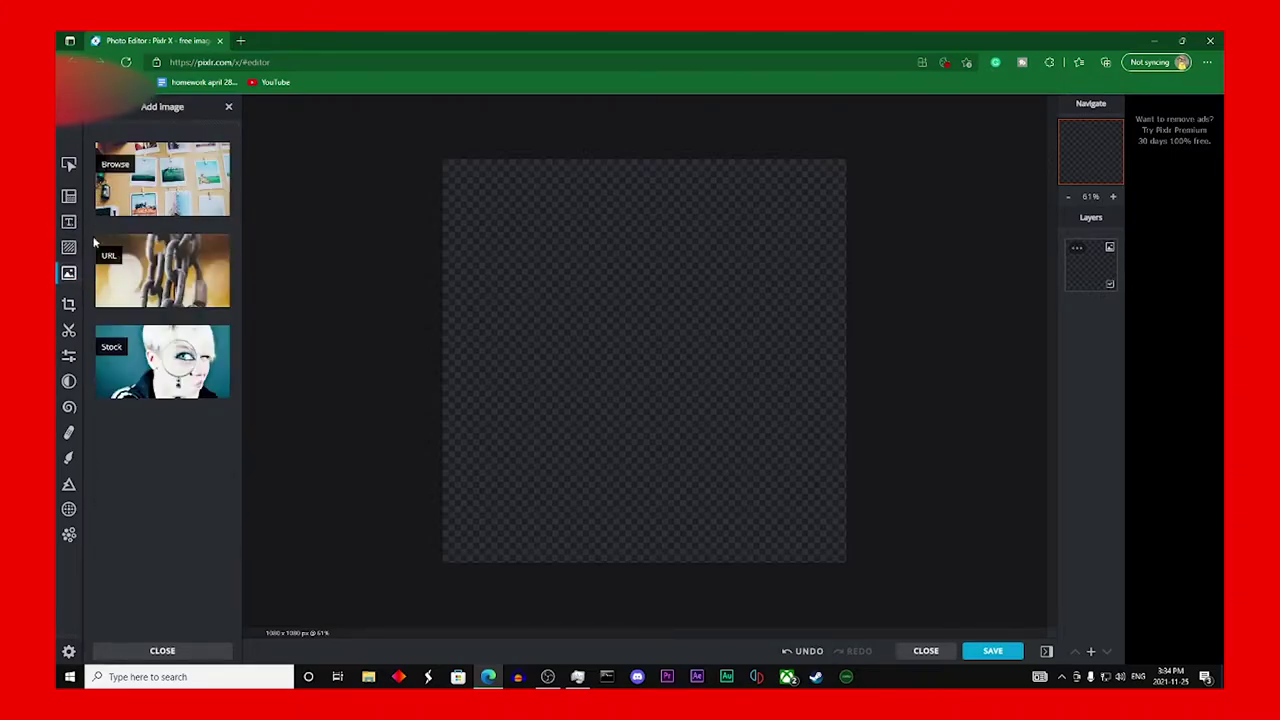
# Step: Add a new drawing layer and set the paint colour to pure red #FF0000
pyautogui.click(70, 458)
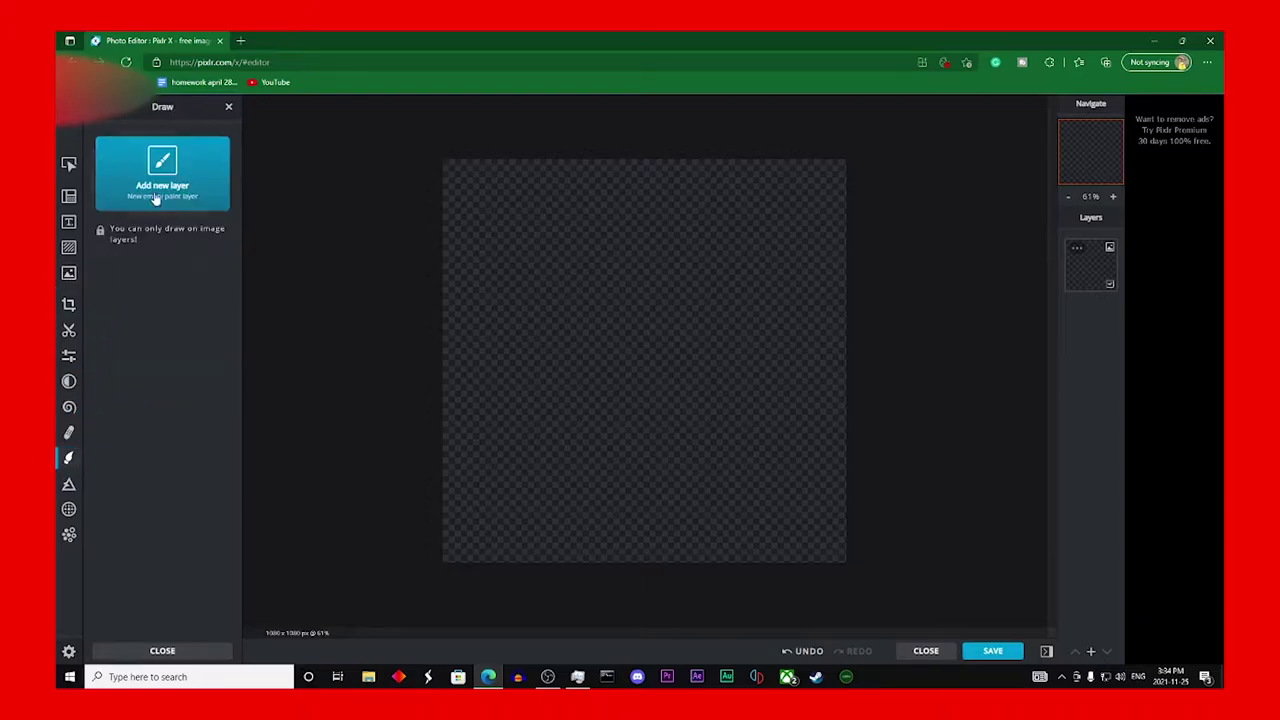
pyautogui.click(162, 175)
pyautogui.click(111, 446)
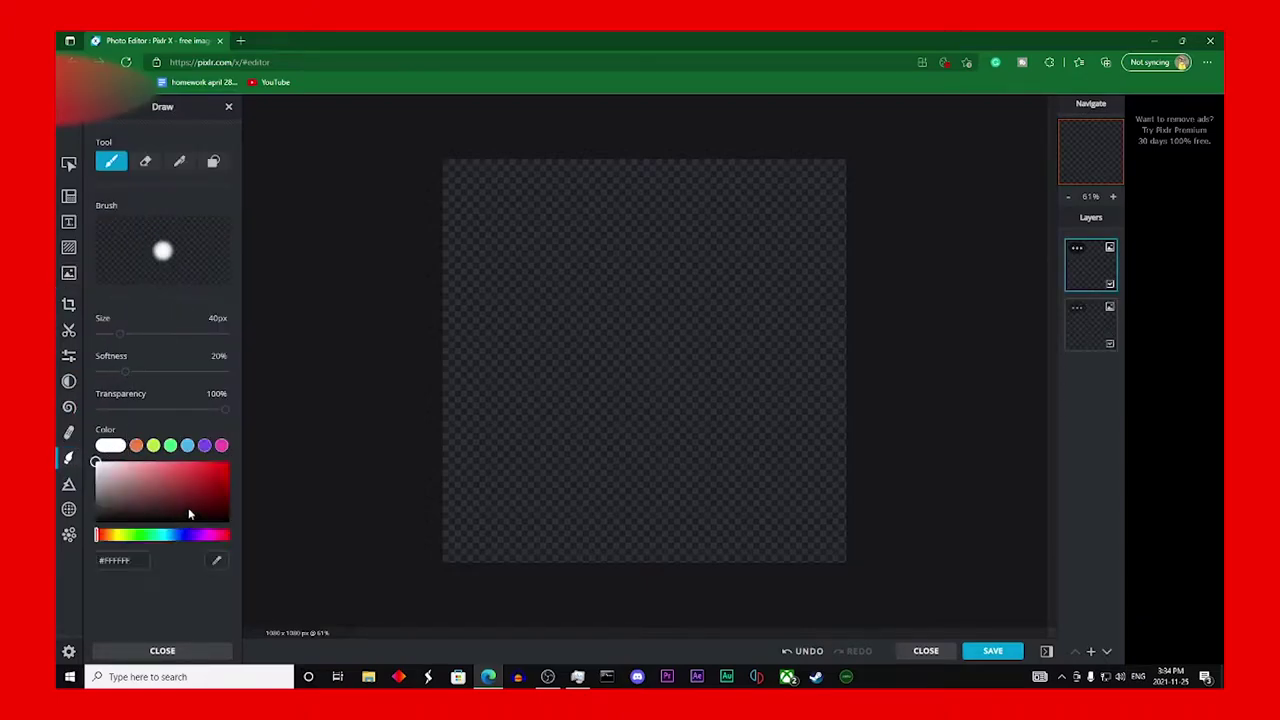
pyautogui.click(126, 495)
pyautogui.moveTo(126, 495); pyautogui.dragTo(229, 462)
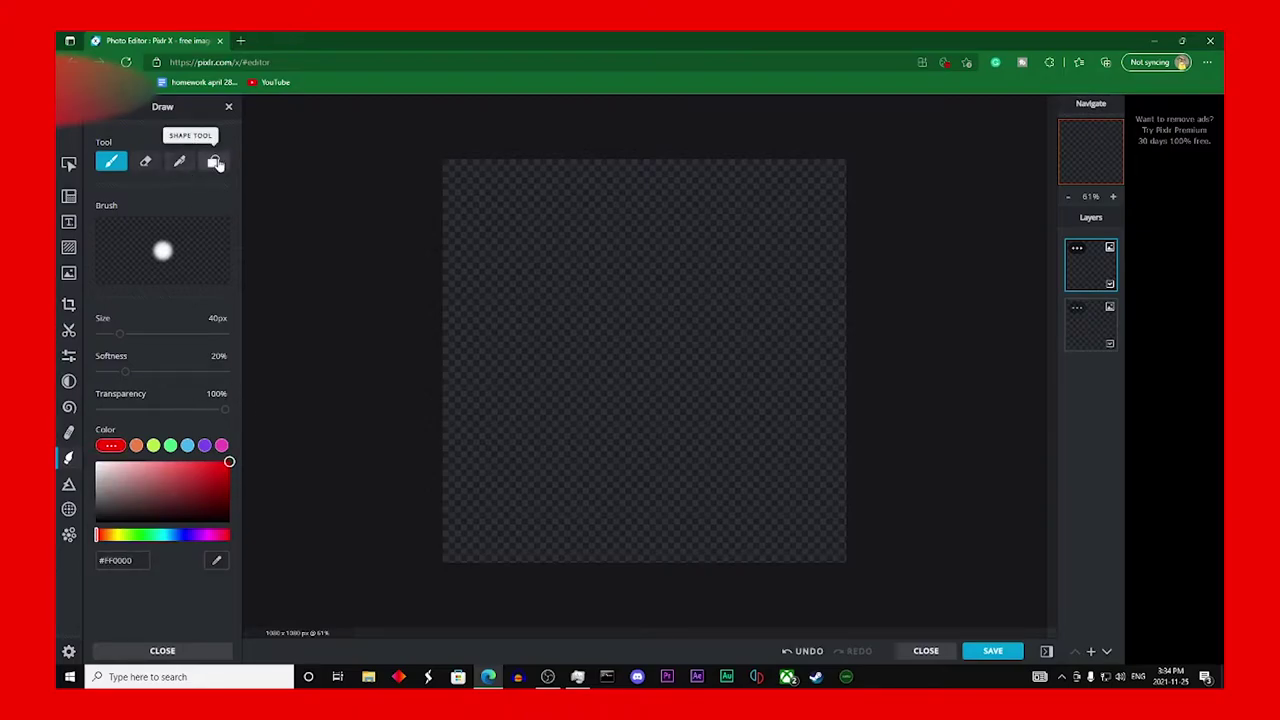
# Step: Draw a red rectangle covering the whole canvas with the Shape tool
pyautogui.click(213, 162)
pyautogui.click(110, 320)
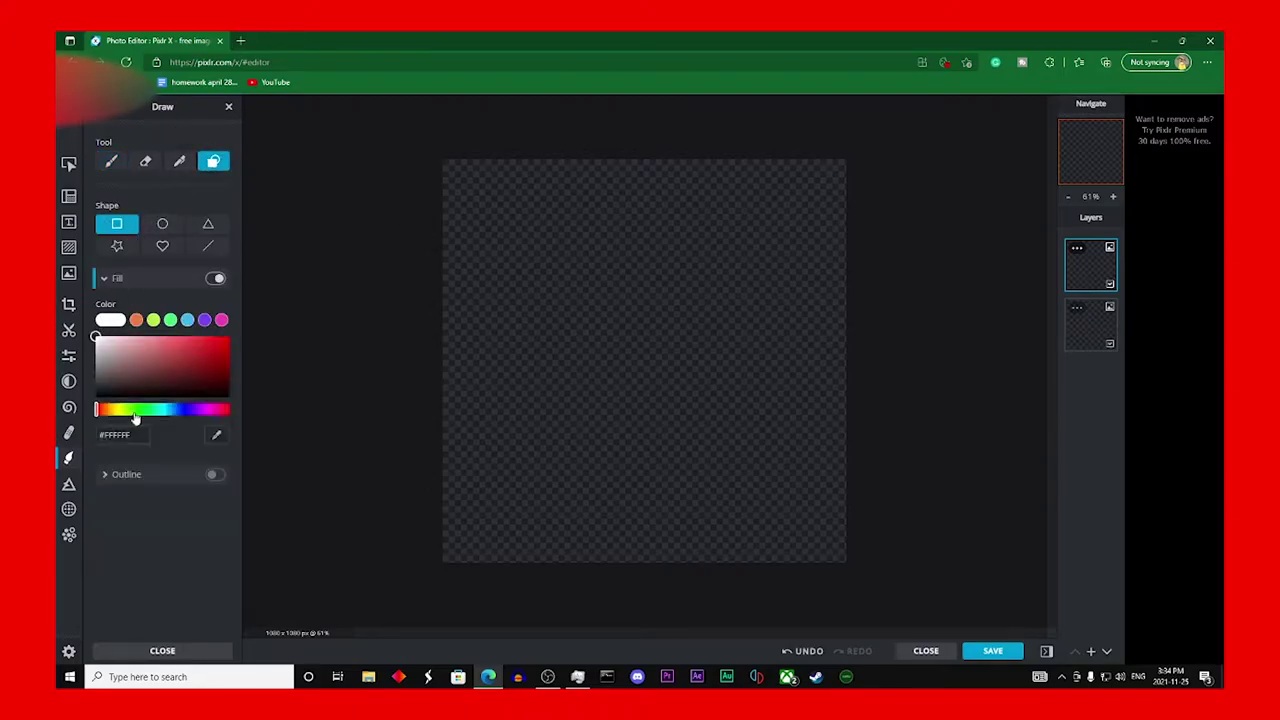
pyautogui.click(229, 337)
pyautogui.moveTo(444, 160)
pyautogui.mouseDown()
pyautogui.moveTo(632, 456)
pyautogui.moveTo(848, 564)
pyautogui.mouseUp()
pyautogui.scroll(-2, 645, 360)
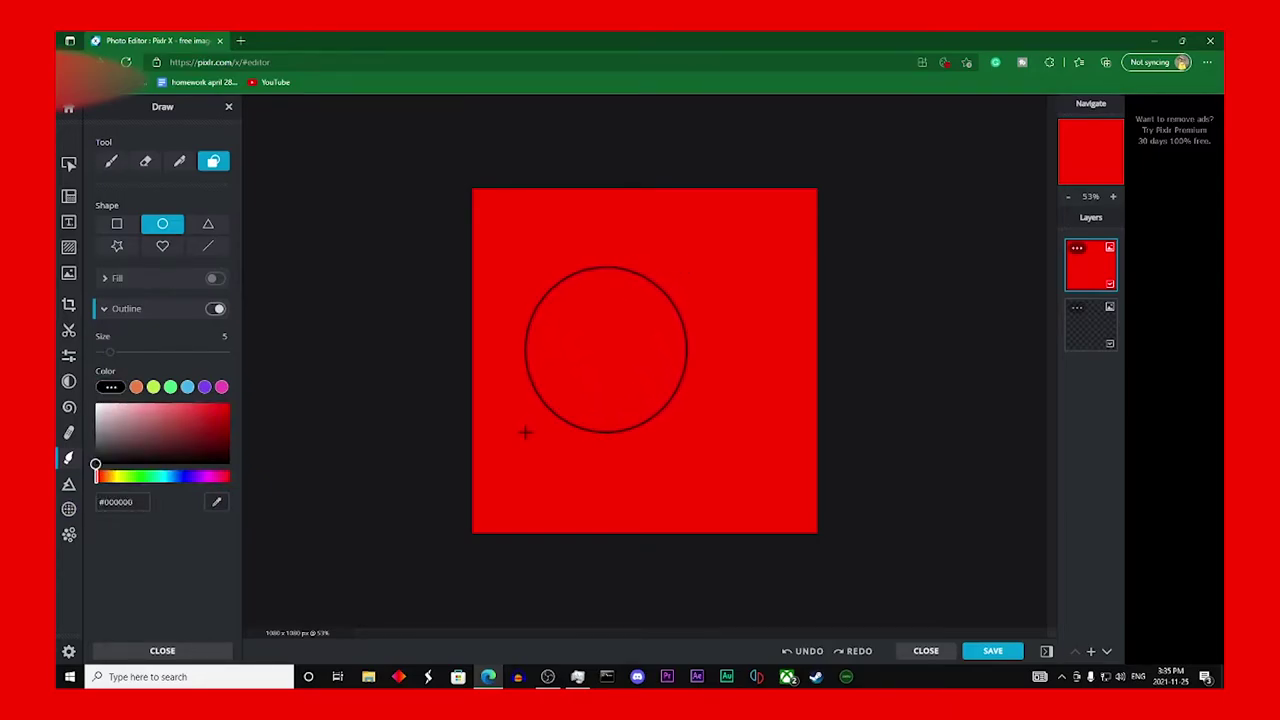
# Step: Switch back to the Brush tool with black #000000 paint
pyautogui.click(111, 162)
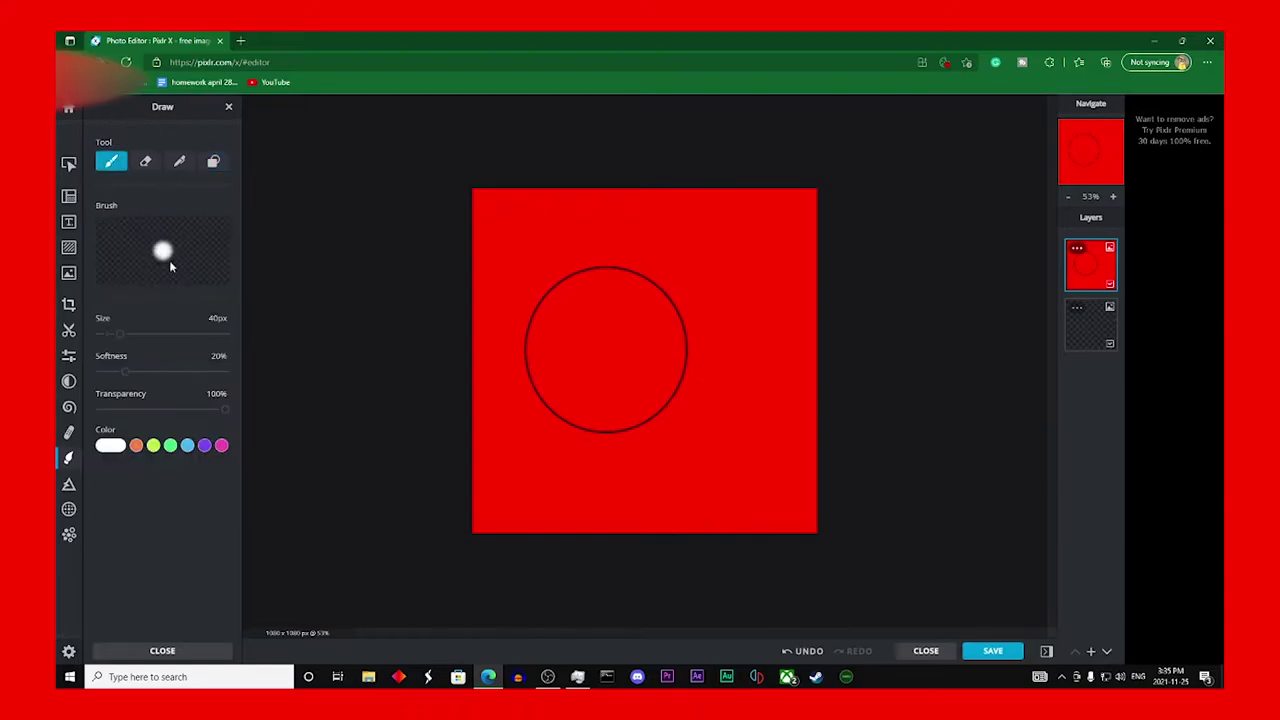
pyautogui.click(110, 446)
pyautogui.click(96, 510)
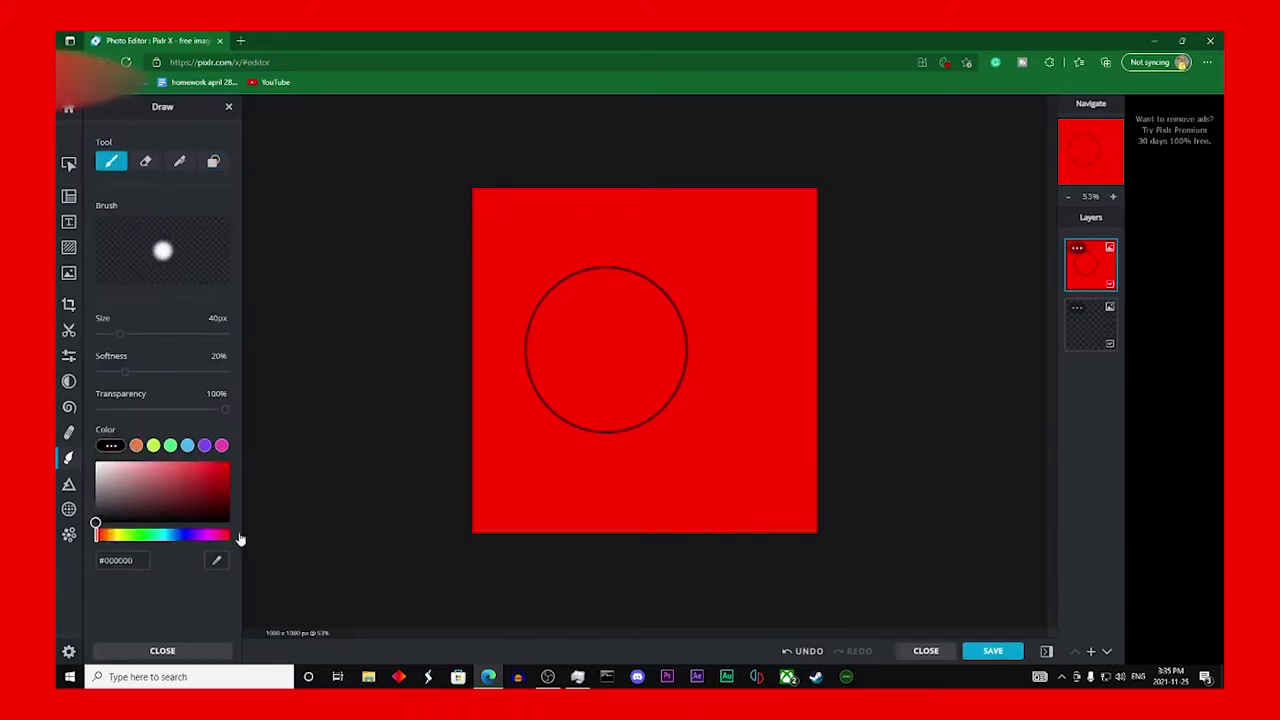
# Step: Paint two eyes and a smile in the circle, plus a vertical stick body below
pyautogui.click(574, 324)
pyautogui.click(629, 324)
pyautogui.moveTo(550, 340)
pyautogui.mouseDown()
pyautogui.moveTo(586, 411)
pyautogui.moveTo(654, 343)
pyautogui.mouseUp()
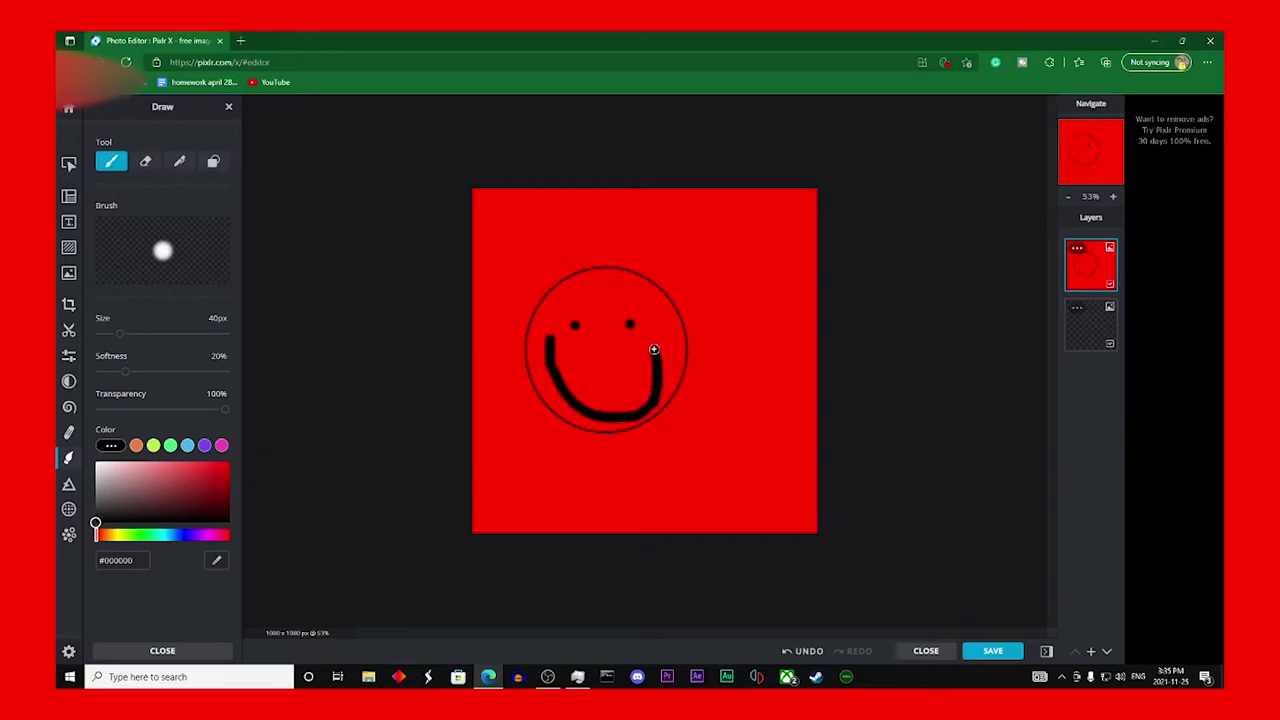
pyautogui.moveTo(607, 432); pyautogui.dragTo(607, 534)
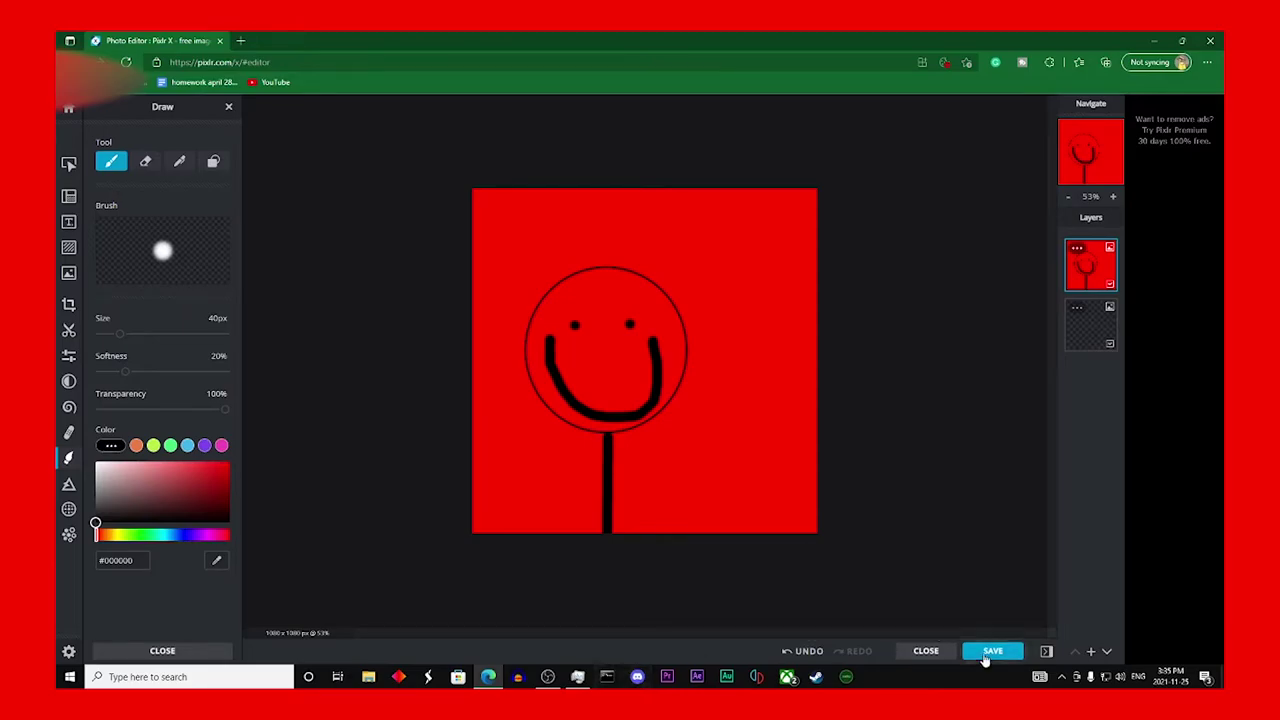
# Step: In the Save dialog, clear the default 'Untitled' file name and download the image
pyautogui.click(993, 651)
pyautogui.moveTo(705, 325); pyautogui.dragTo(563, 325)
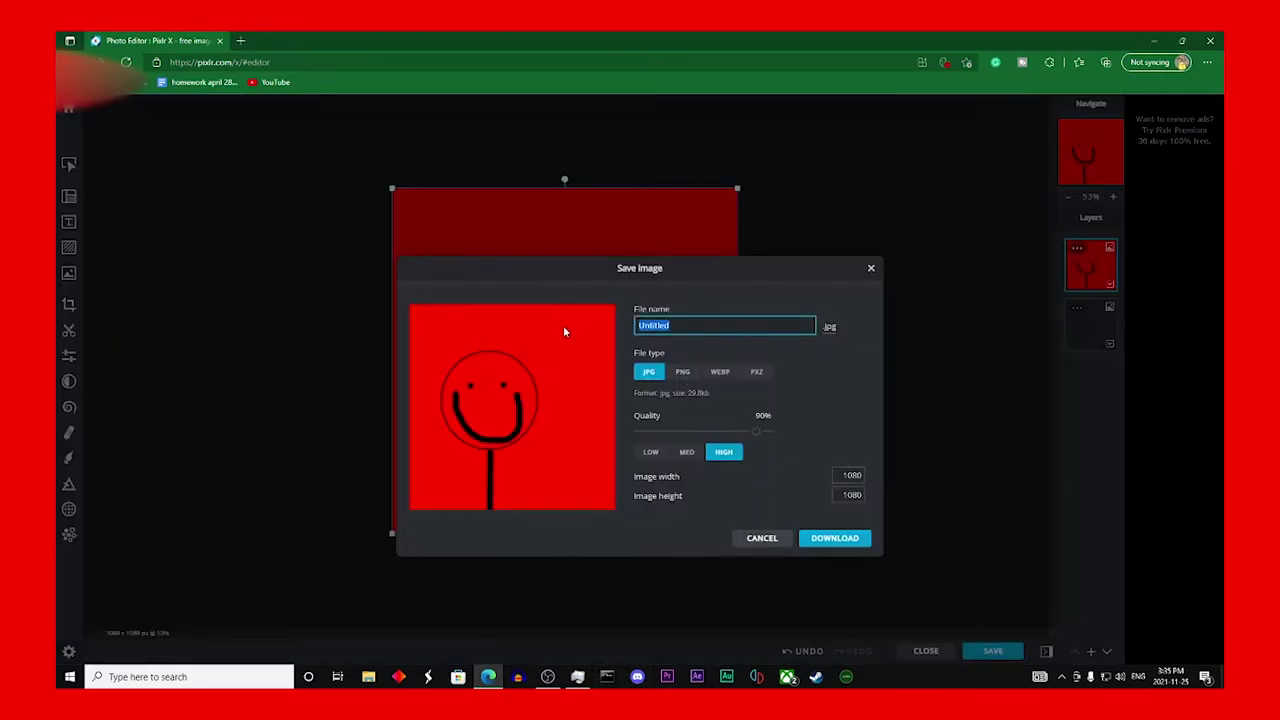
pyautogui.press('BackSpace')
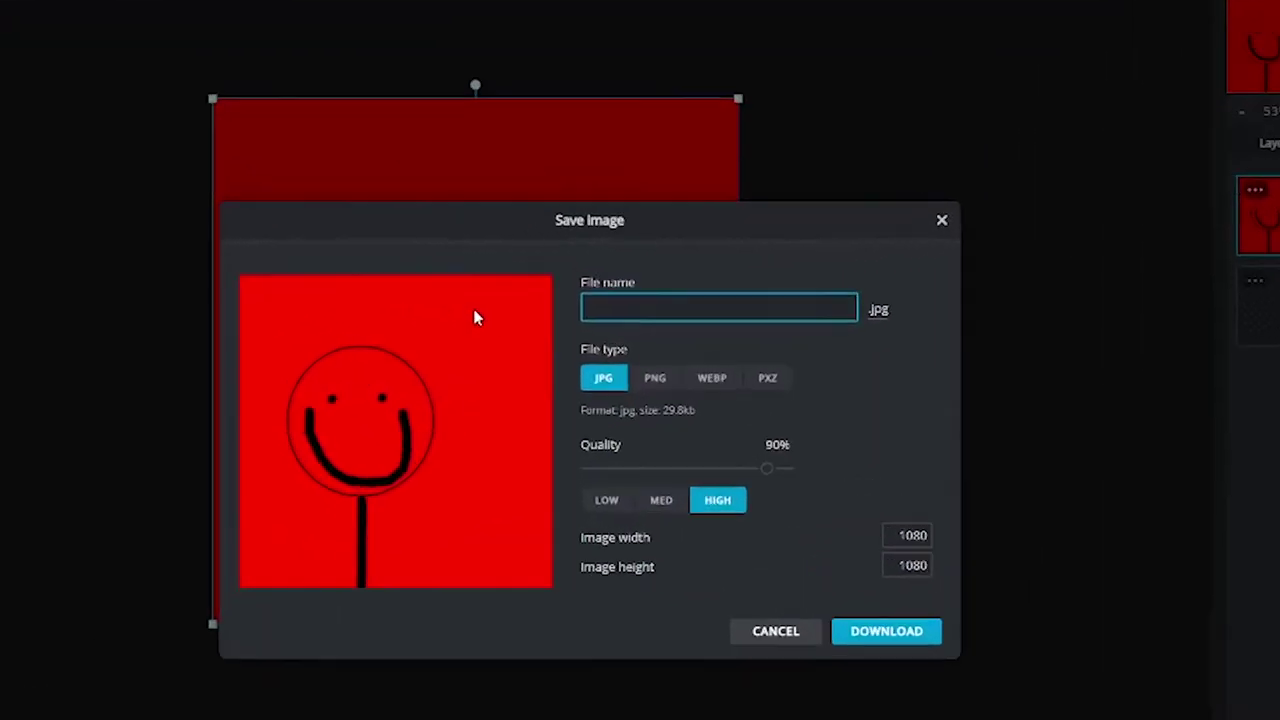
pyautogui.write('my')
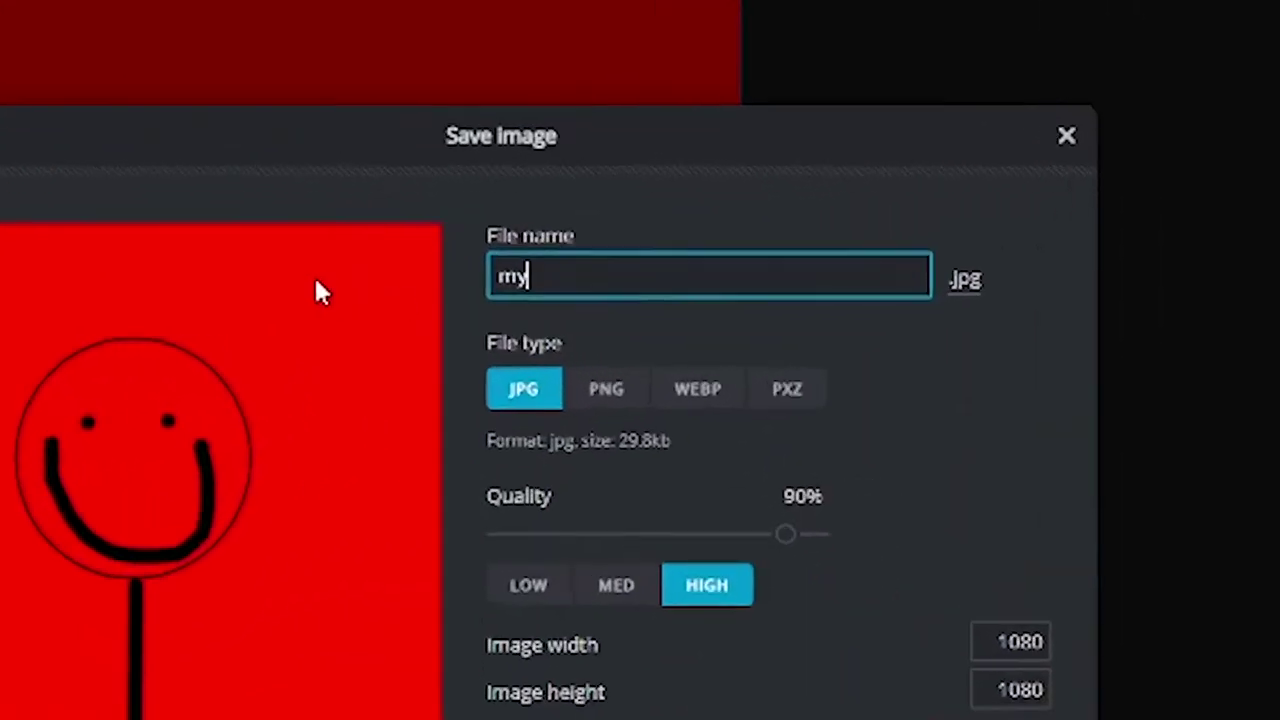
pyautogui.write(' fu')
pyautogui.write('ckin')
pyautogui.write('g a')
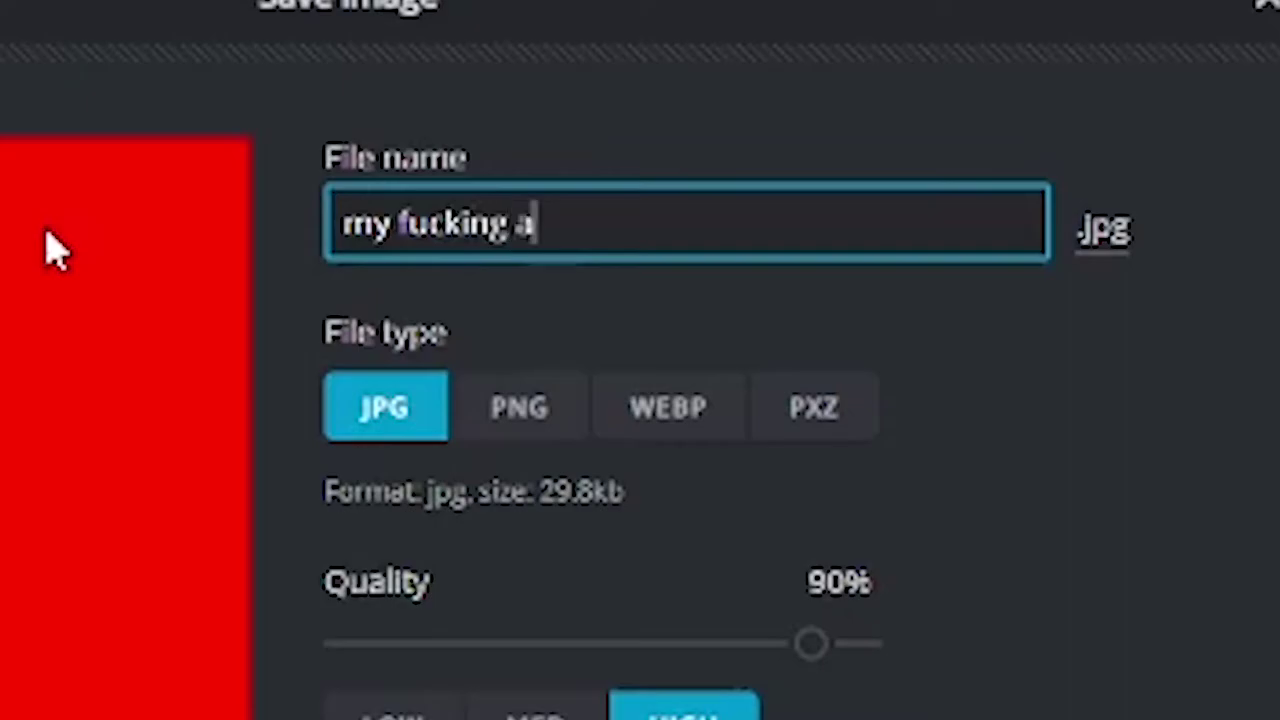
pyautogui.write('wesome nf')
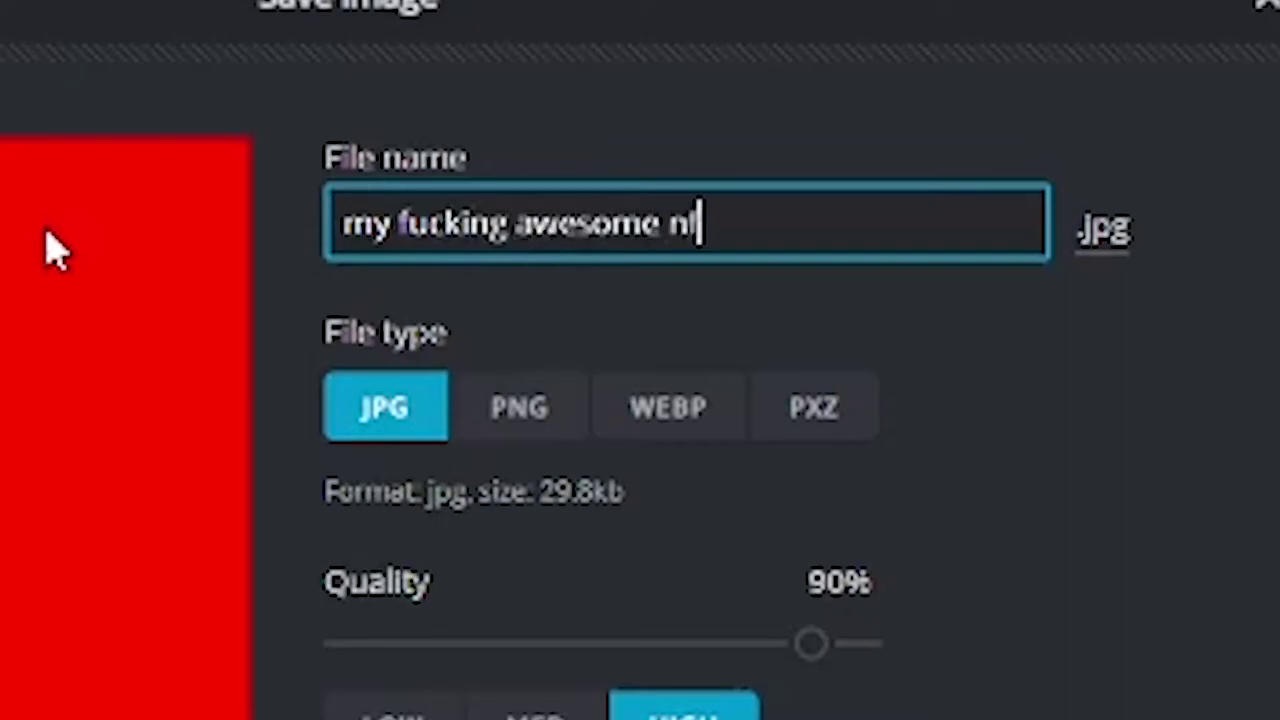
pyautogui.write('t')
pyautogui.click(520, 407)
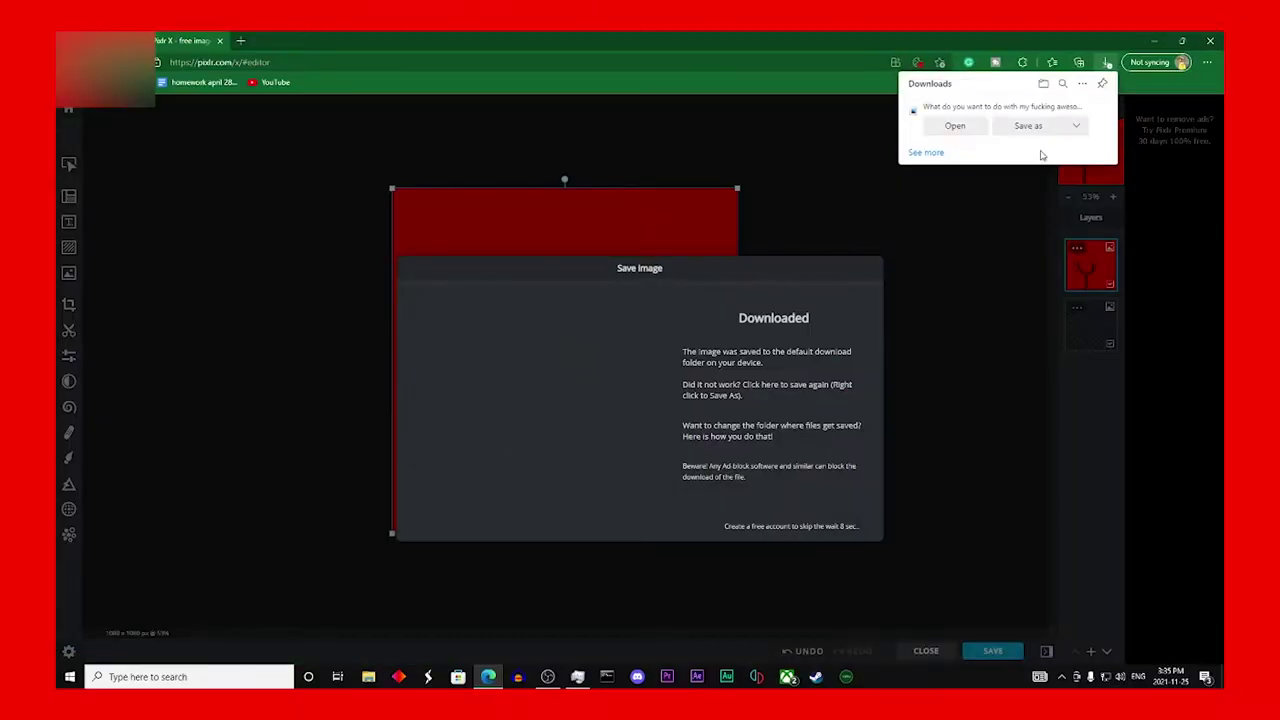
# Step: Finish downloading the image and open OpenSea from the 'nft listing site' search results
pyautogui.click(1040, 125)
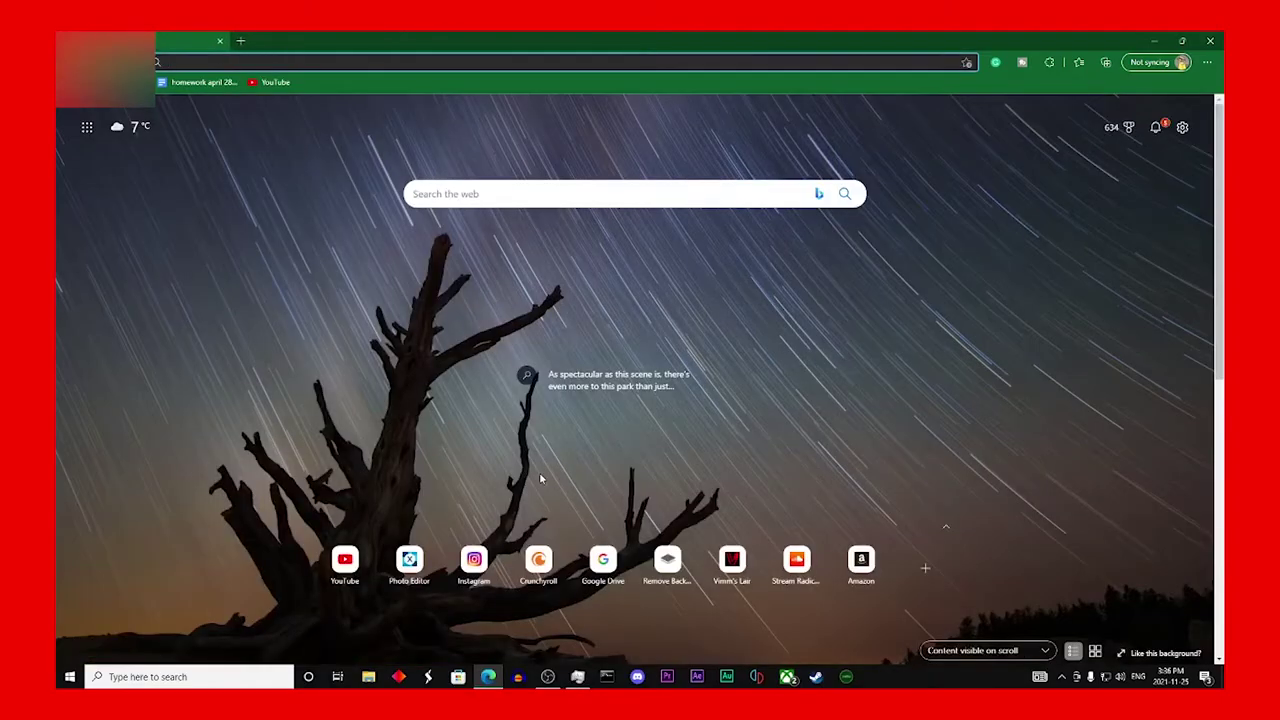
pyautogui.write('nft ')
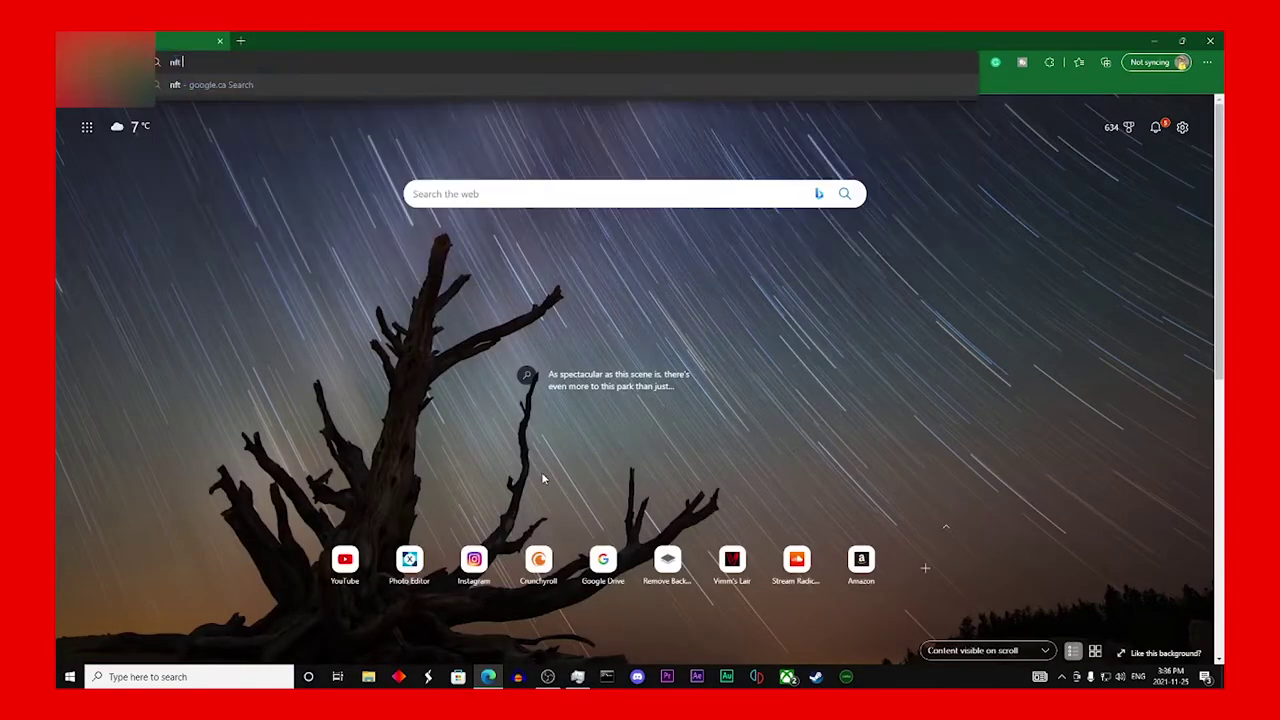
pyautogui.write('listing ')
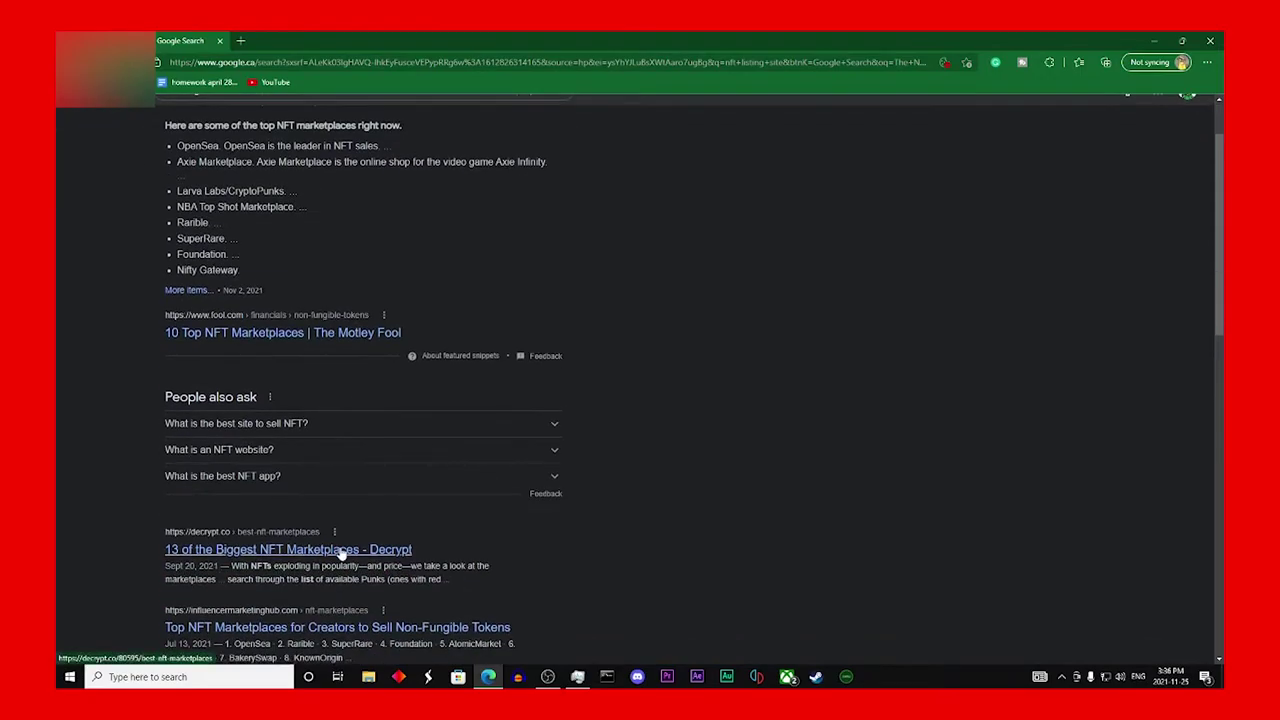
pyautogui.scroll(-3, 362, 530)
pyautogui.click(300, 528)
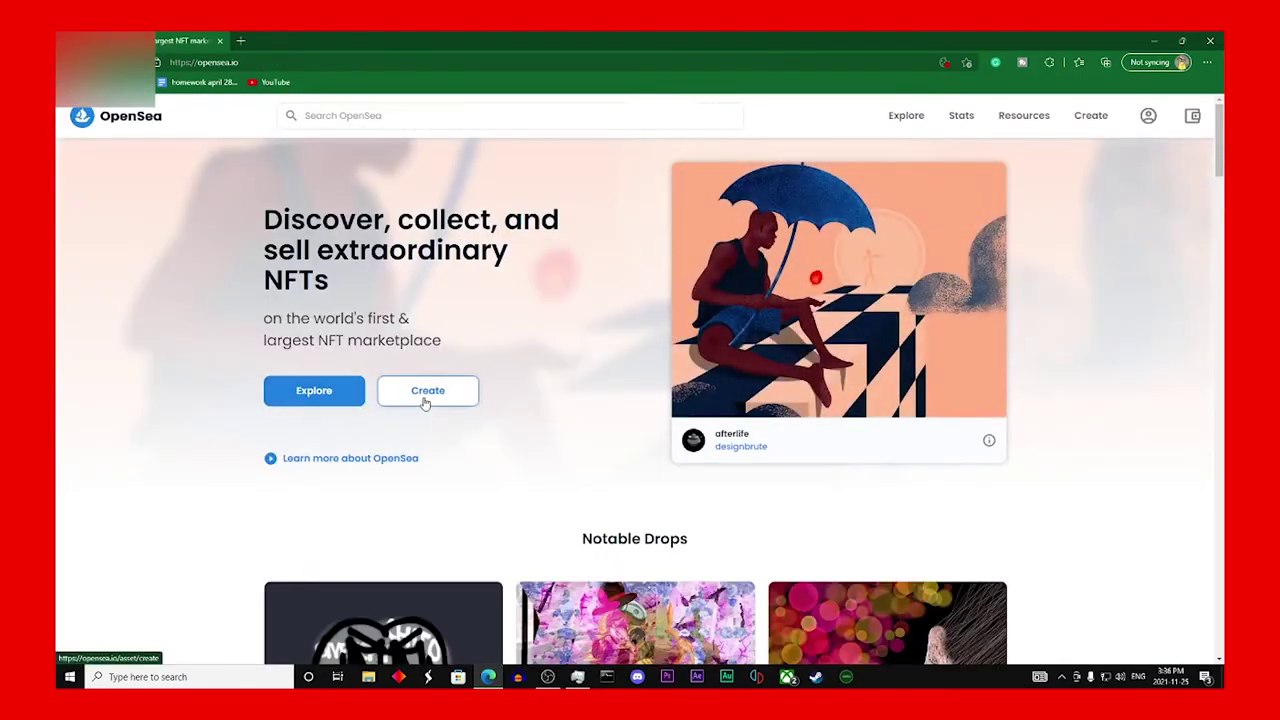
# Step: Start creating an NFT on OpenSea and choose MetaMask from the wallet list
pyautogui.click(427, 390)
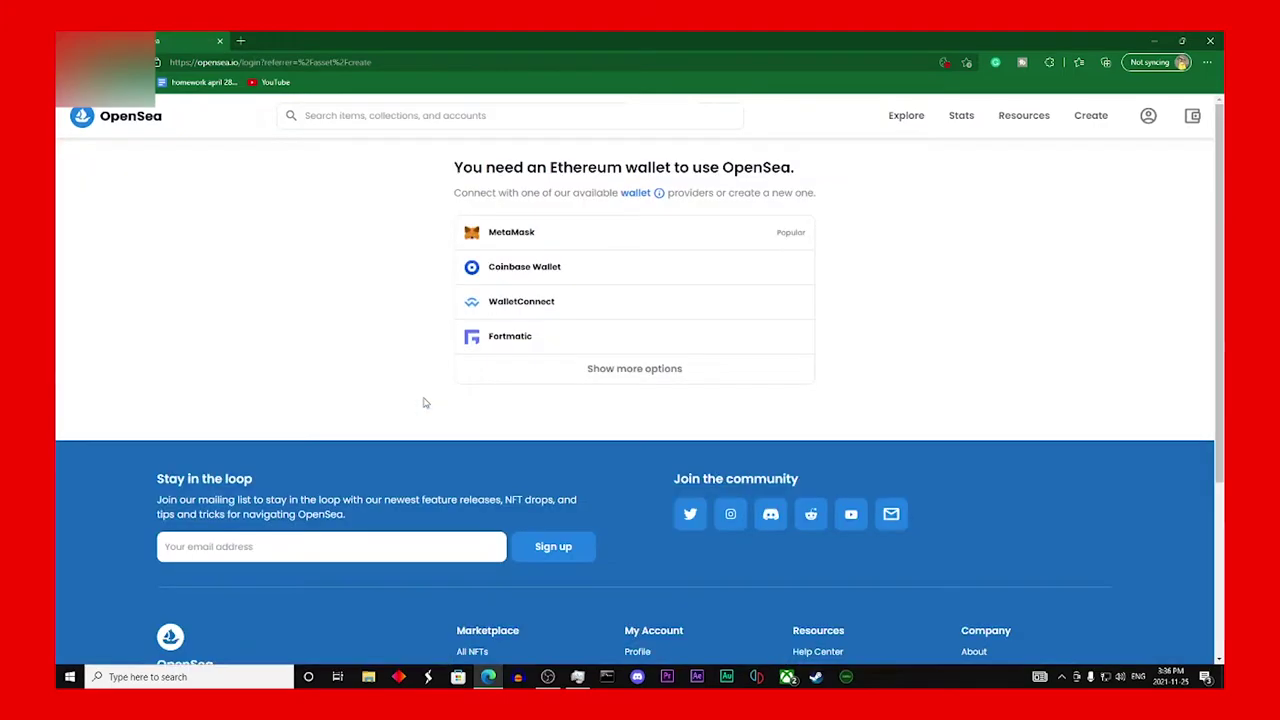
pyautogui.click(541, 236)
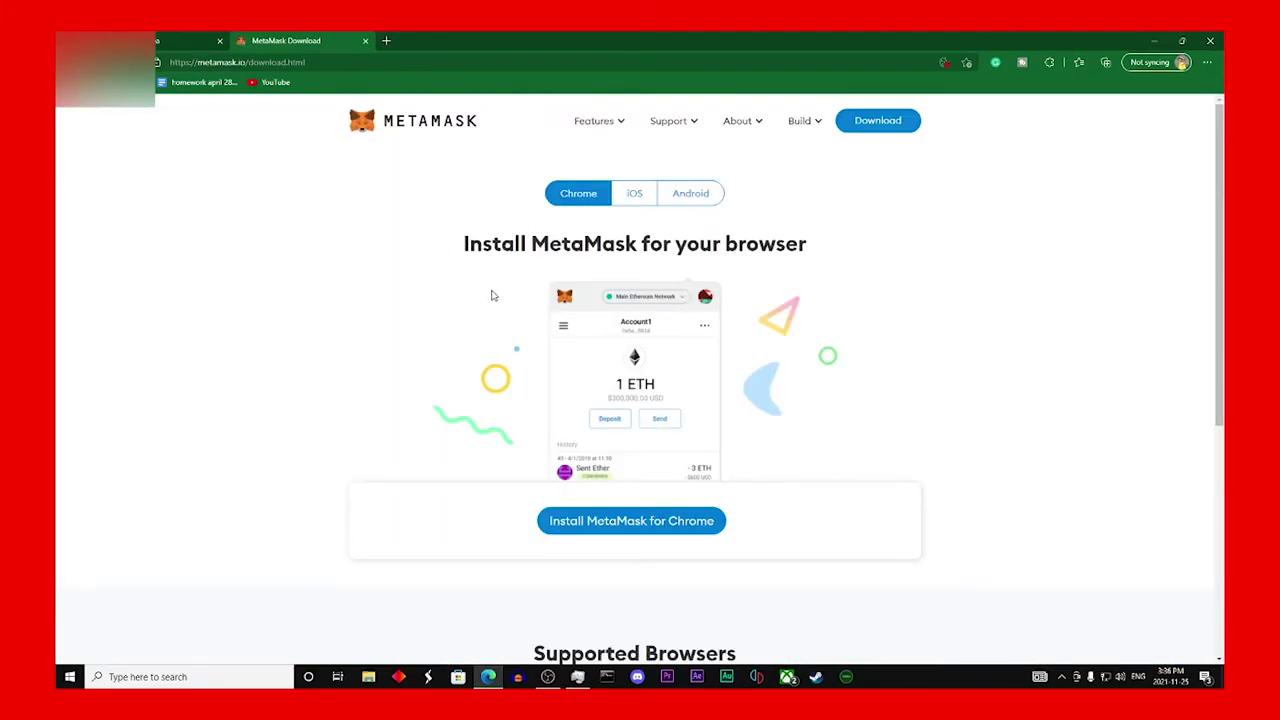